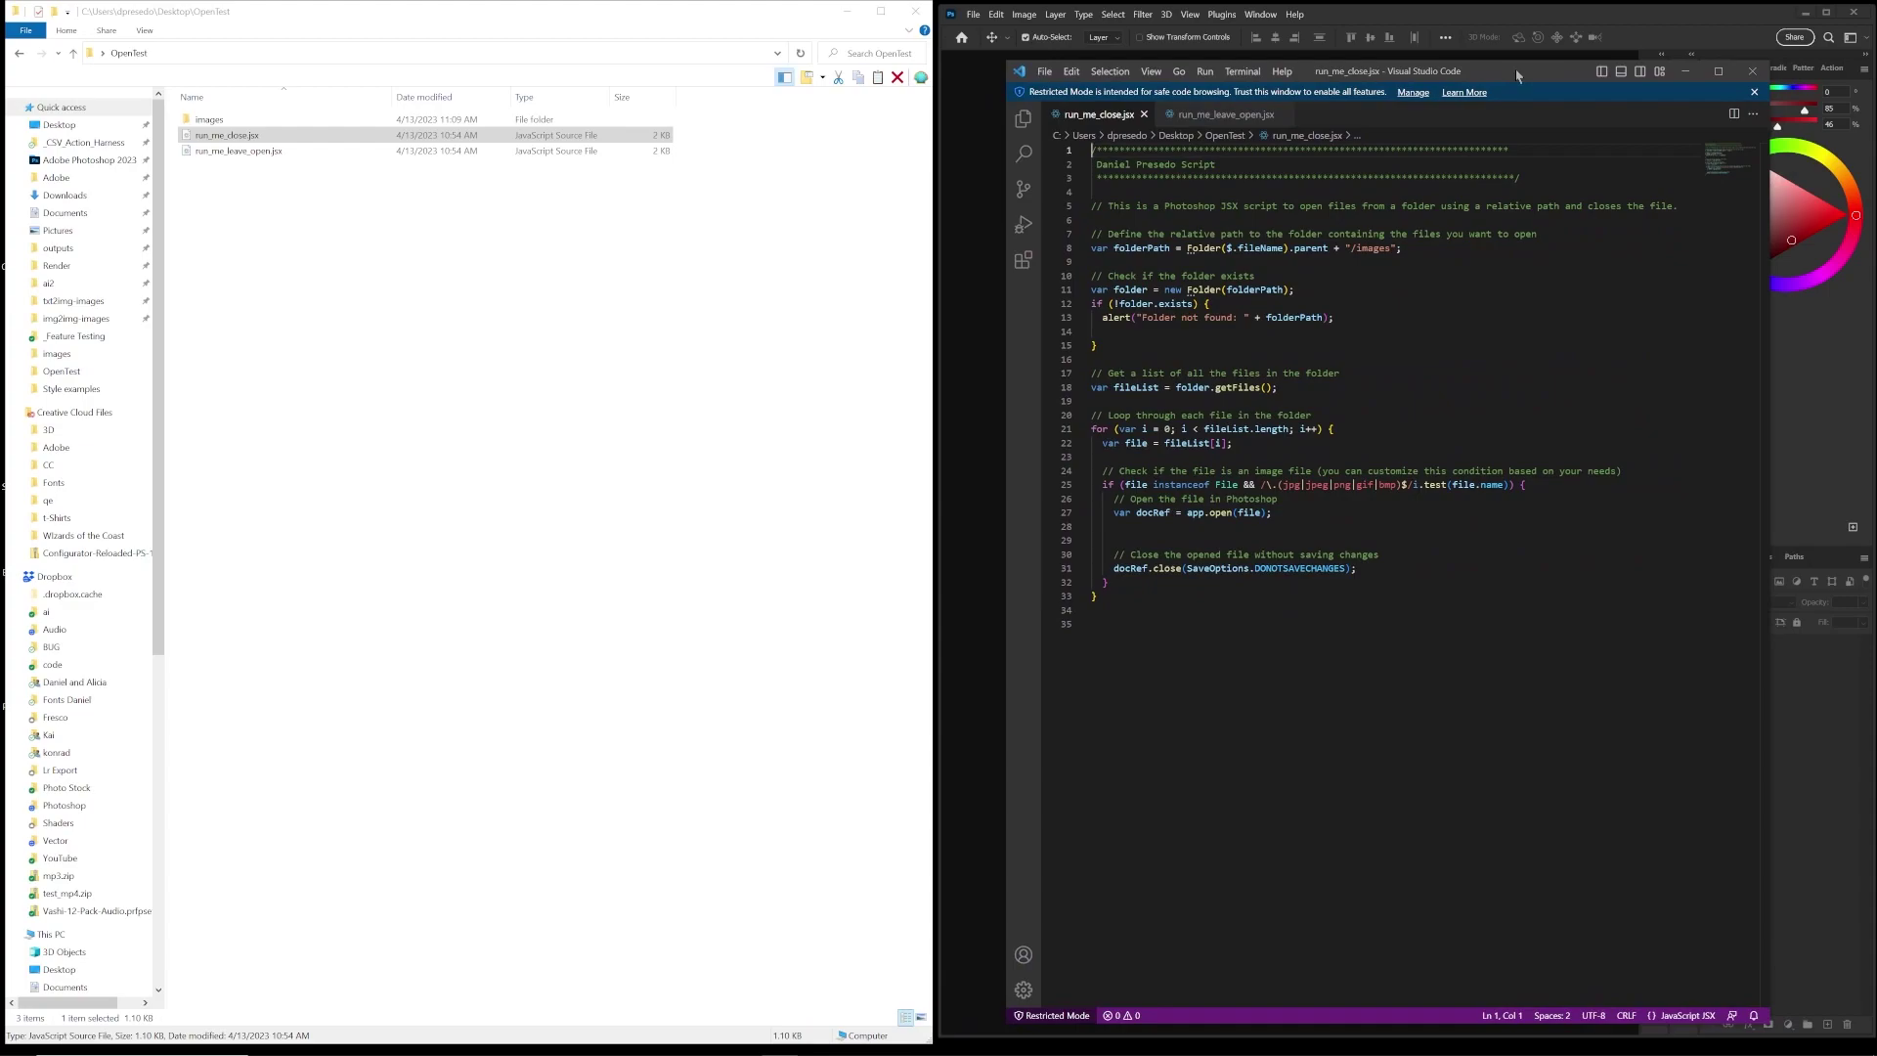
- Reposition the Visual Studio Code script editor window beside the OpenTest folder
drag(1517, 74, 1517, 68)
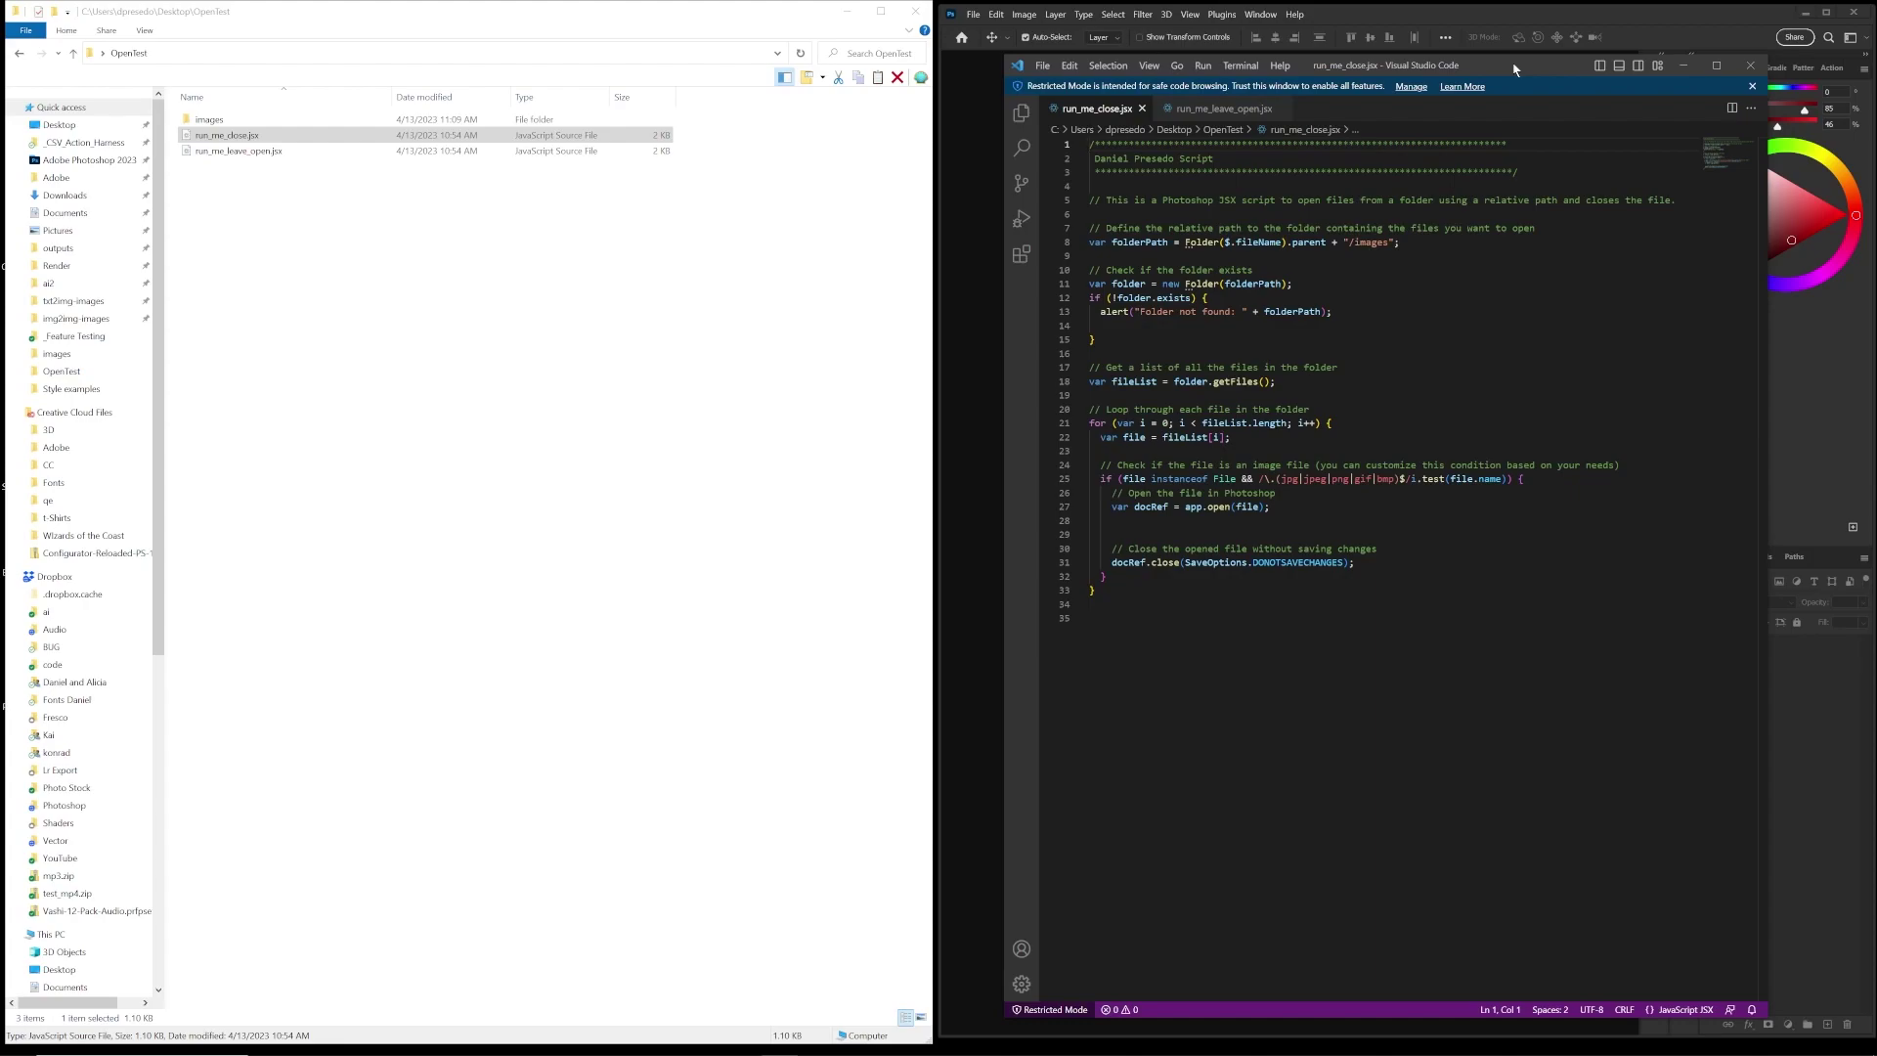
drag(1518, 67, 1153, 73)
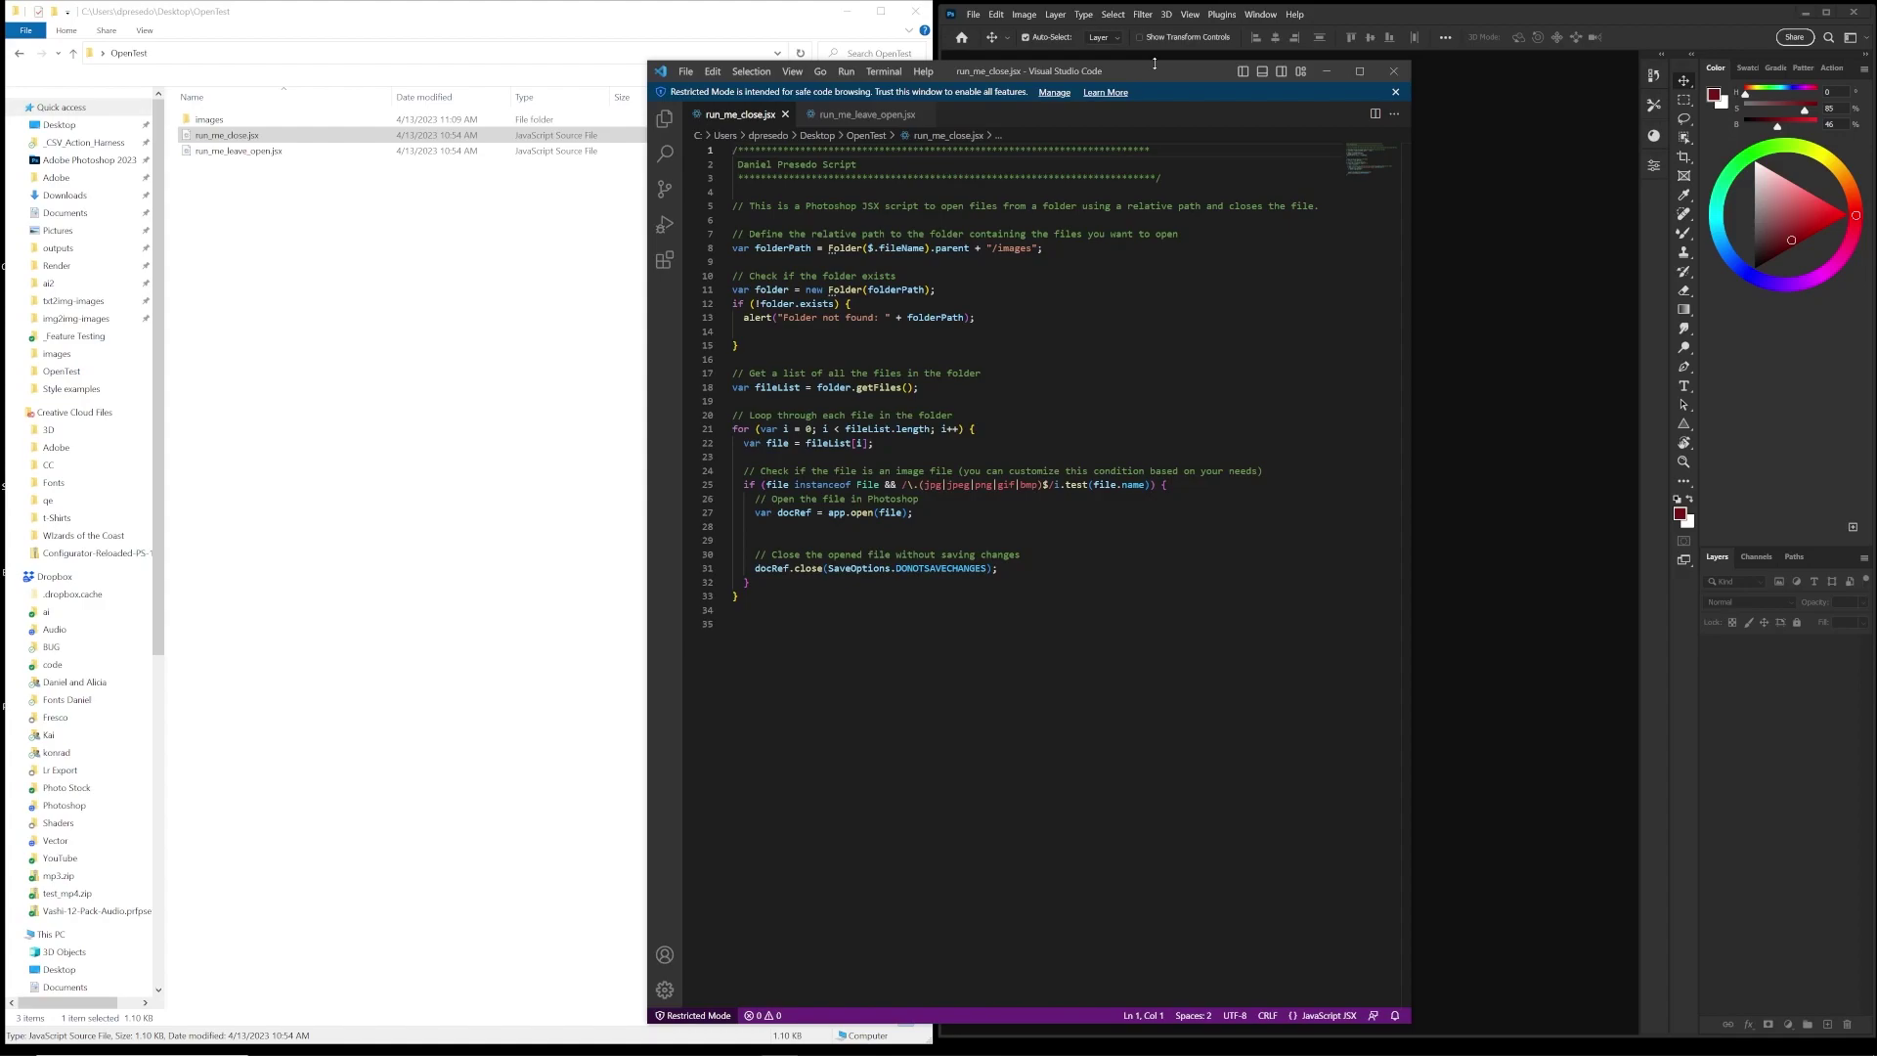
drag(1153, 68, 1284, 71)
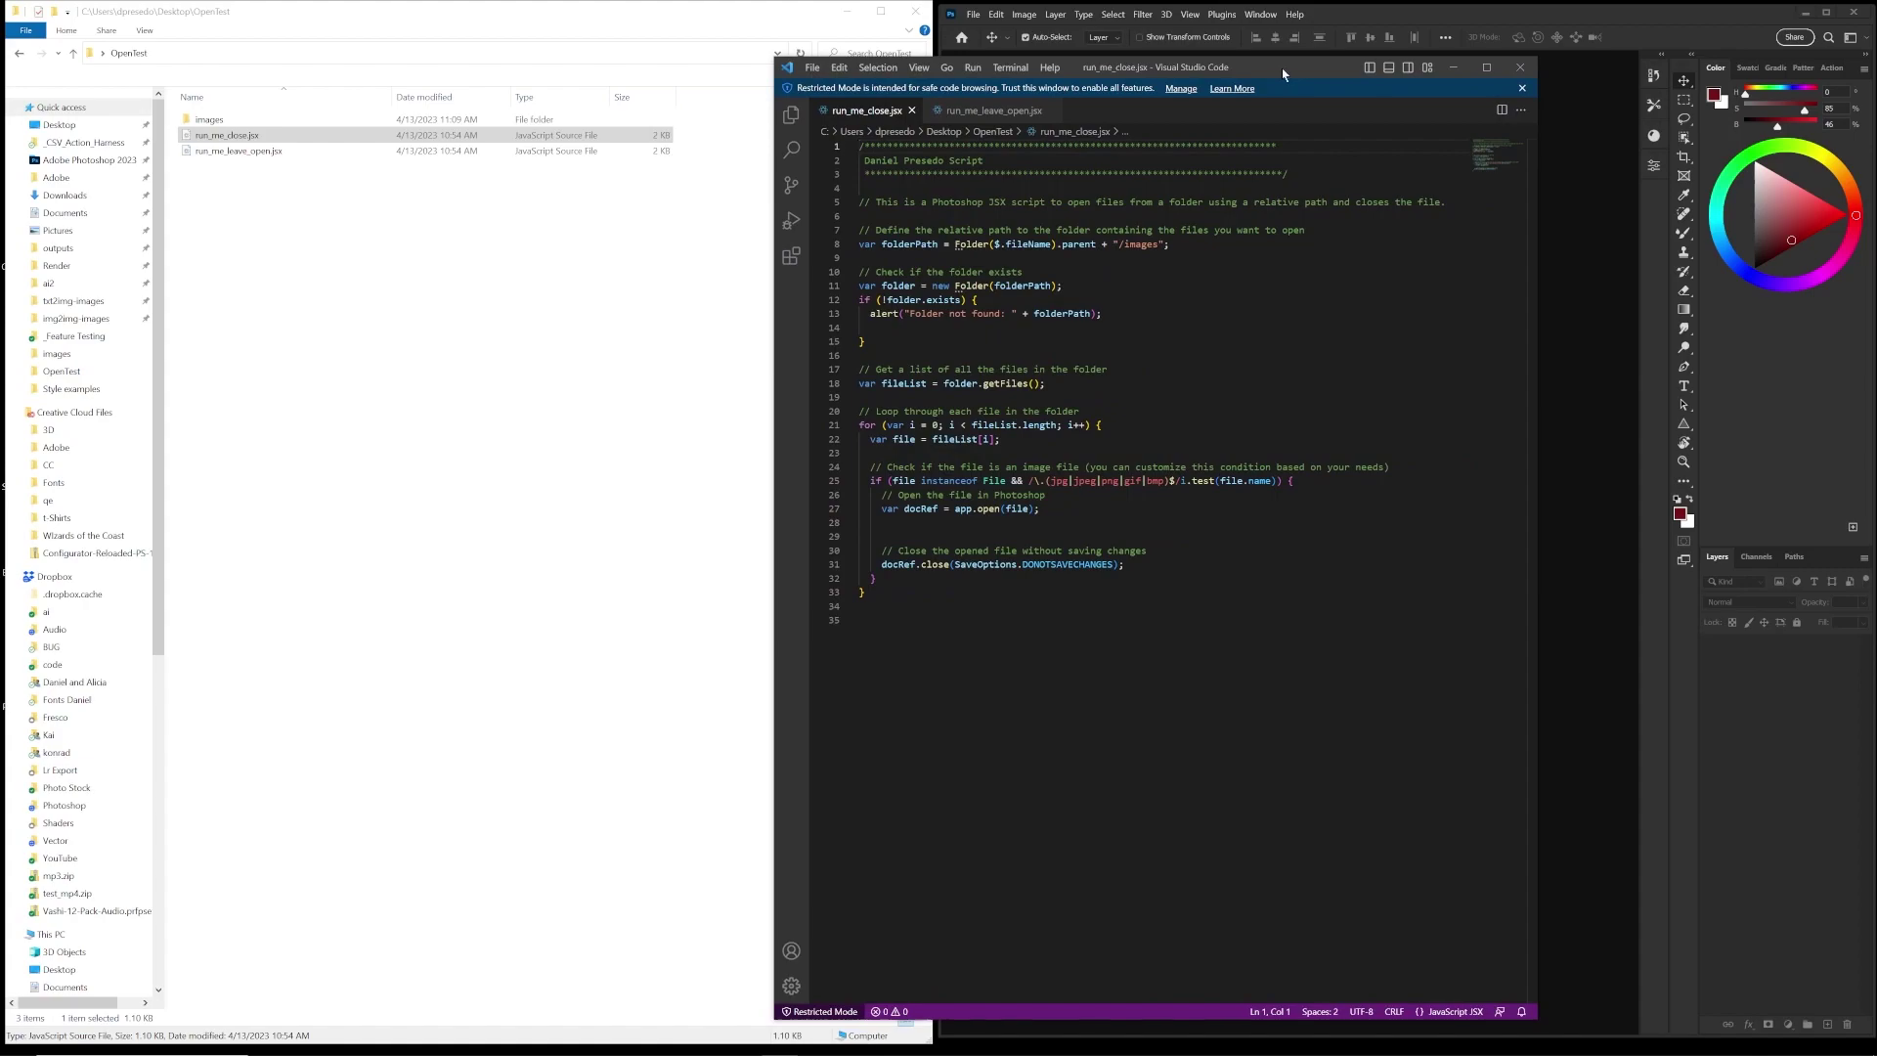
- Close the script editor and drop run_me_close.jsx onto Photoshop to run it
click(1522, 67)
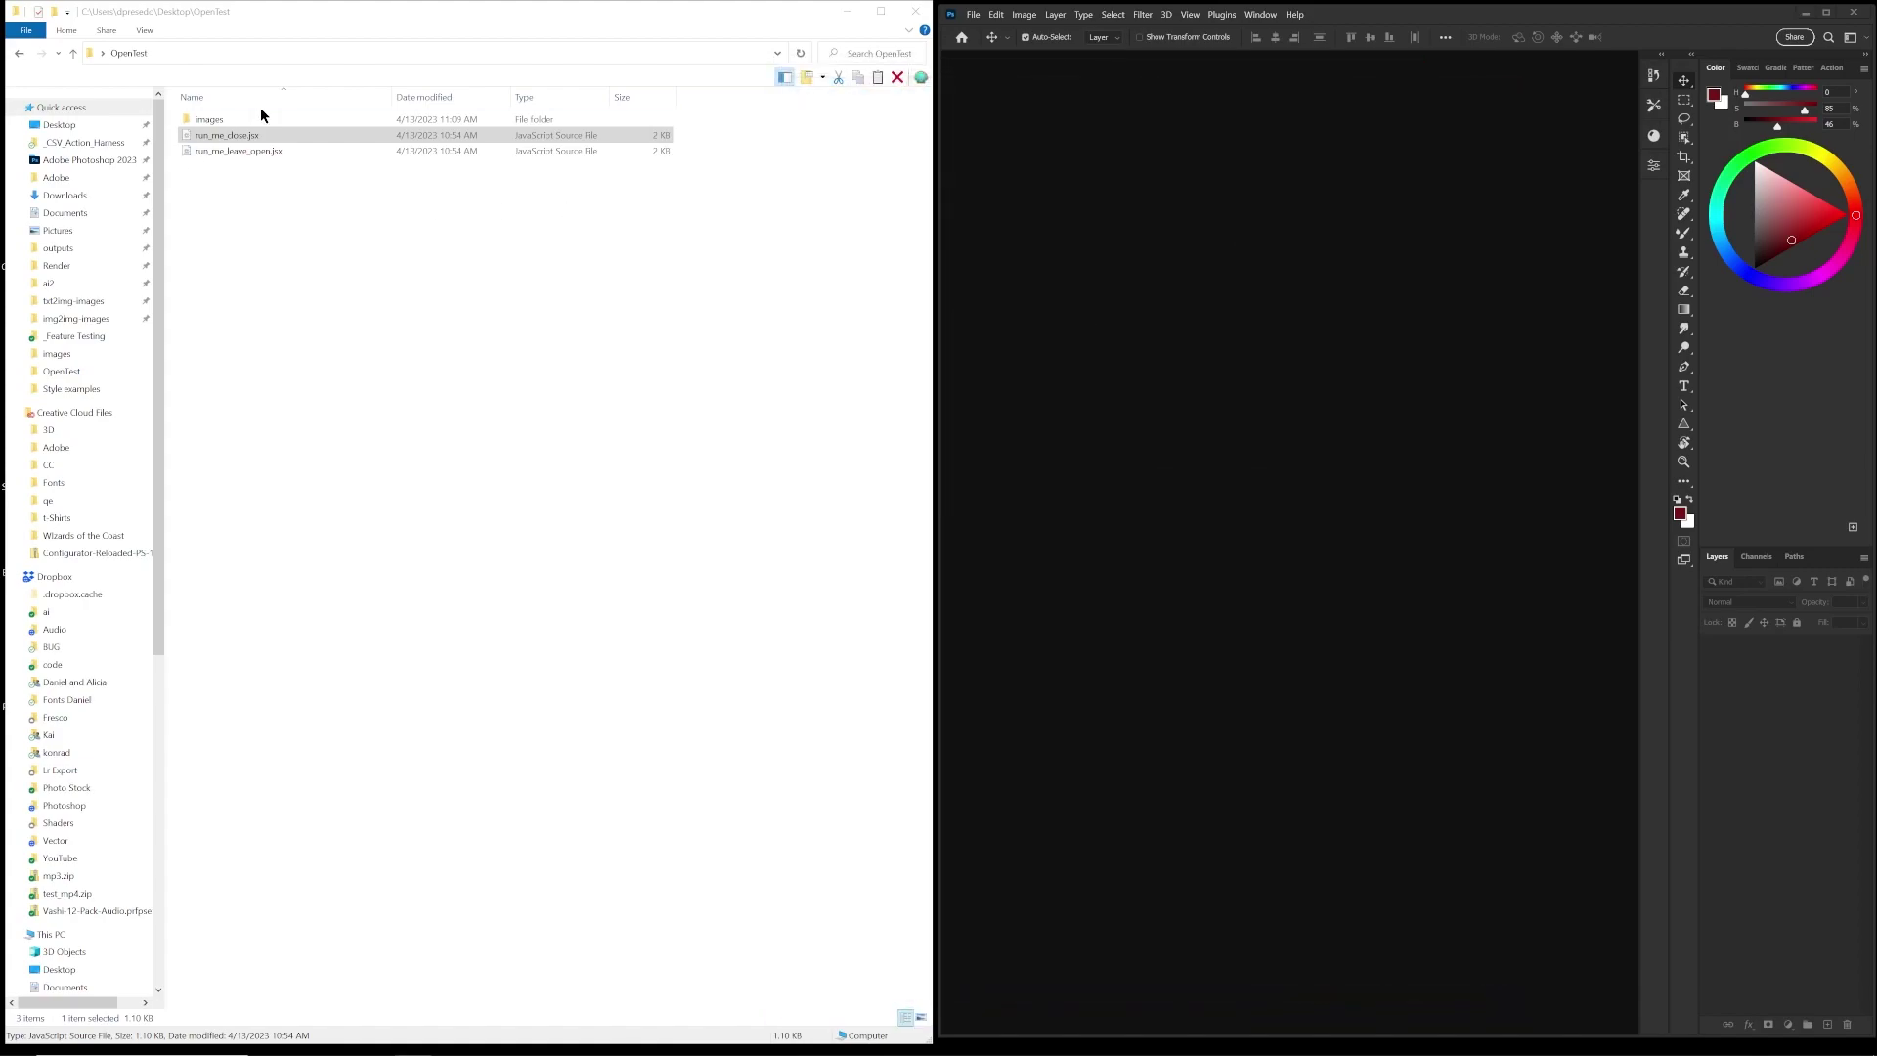
click(225, 153)
drag(216, 136, 1219, 298)
- Run run_me_leave_open.jsx in Photoshop, then bring the rocket launch image tab forward
click(192, 151)
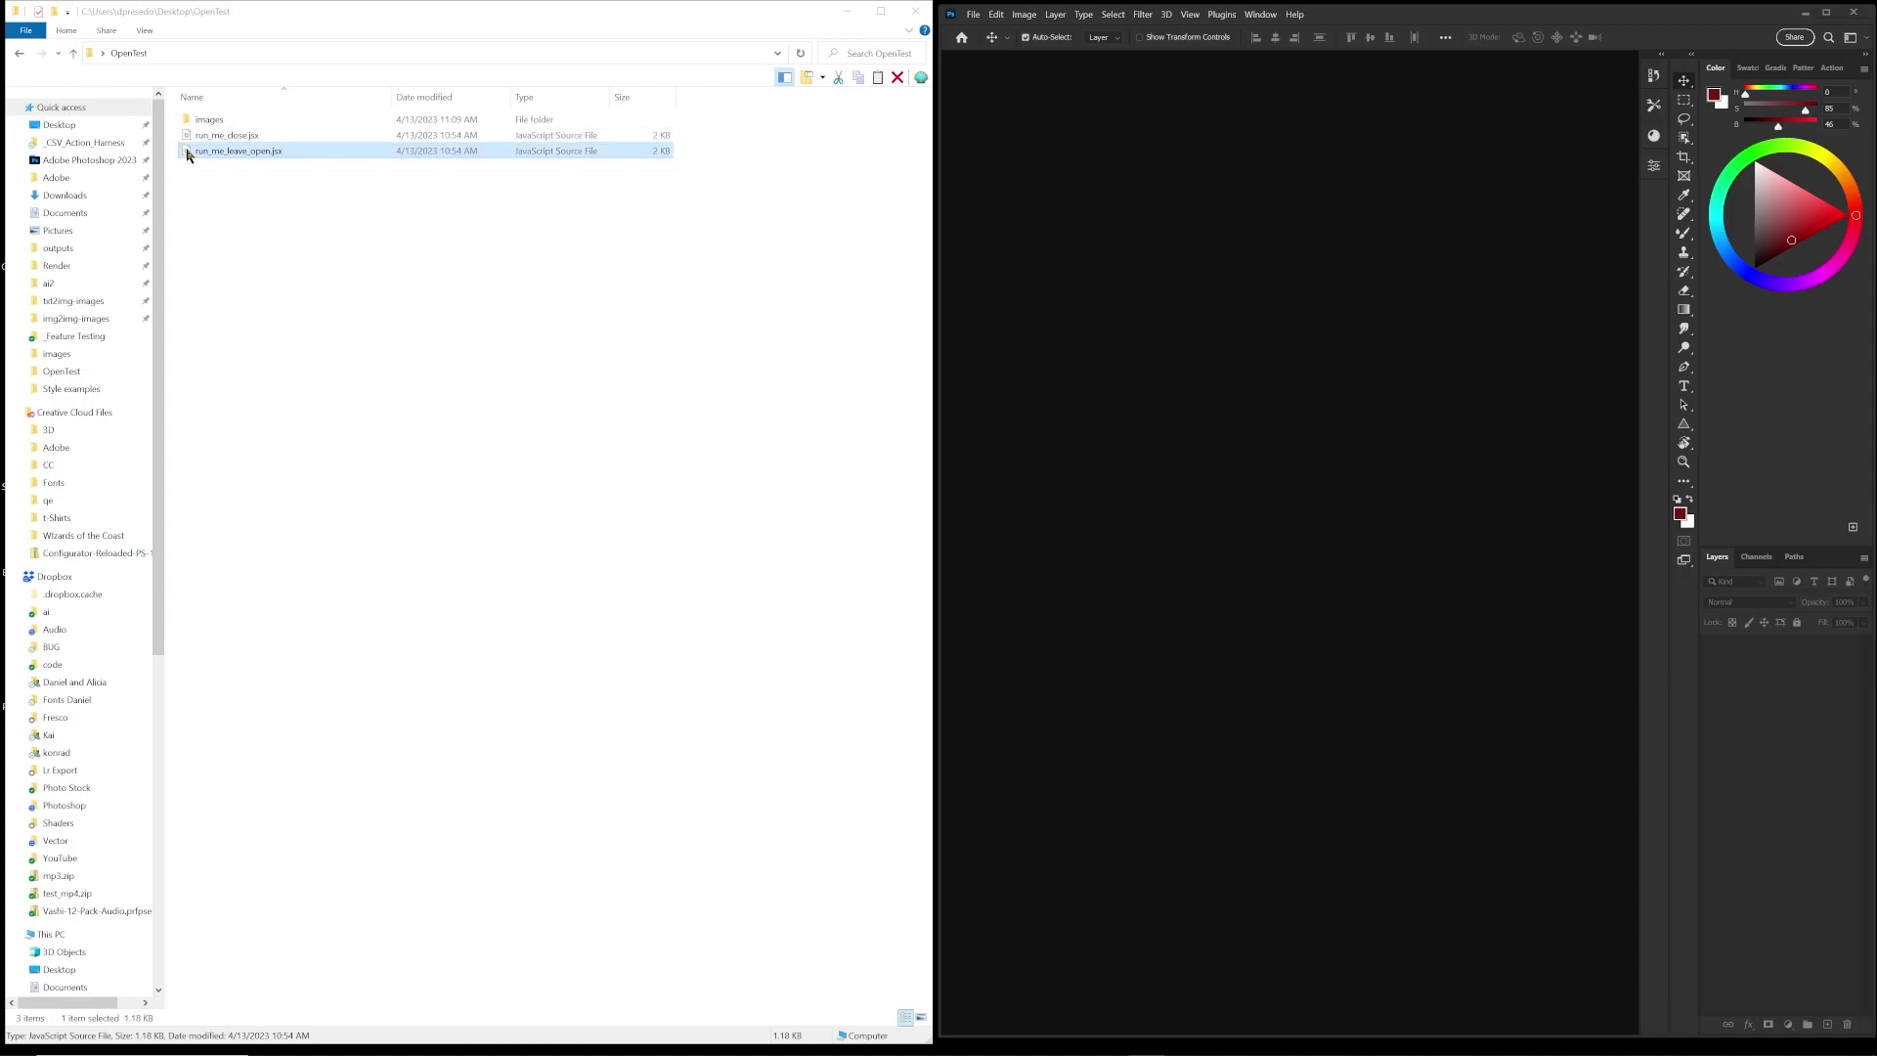
drag(190, 151, 1308, 284)
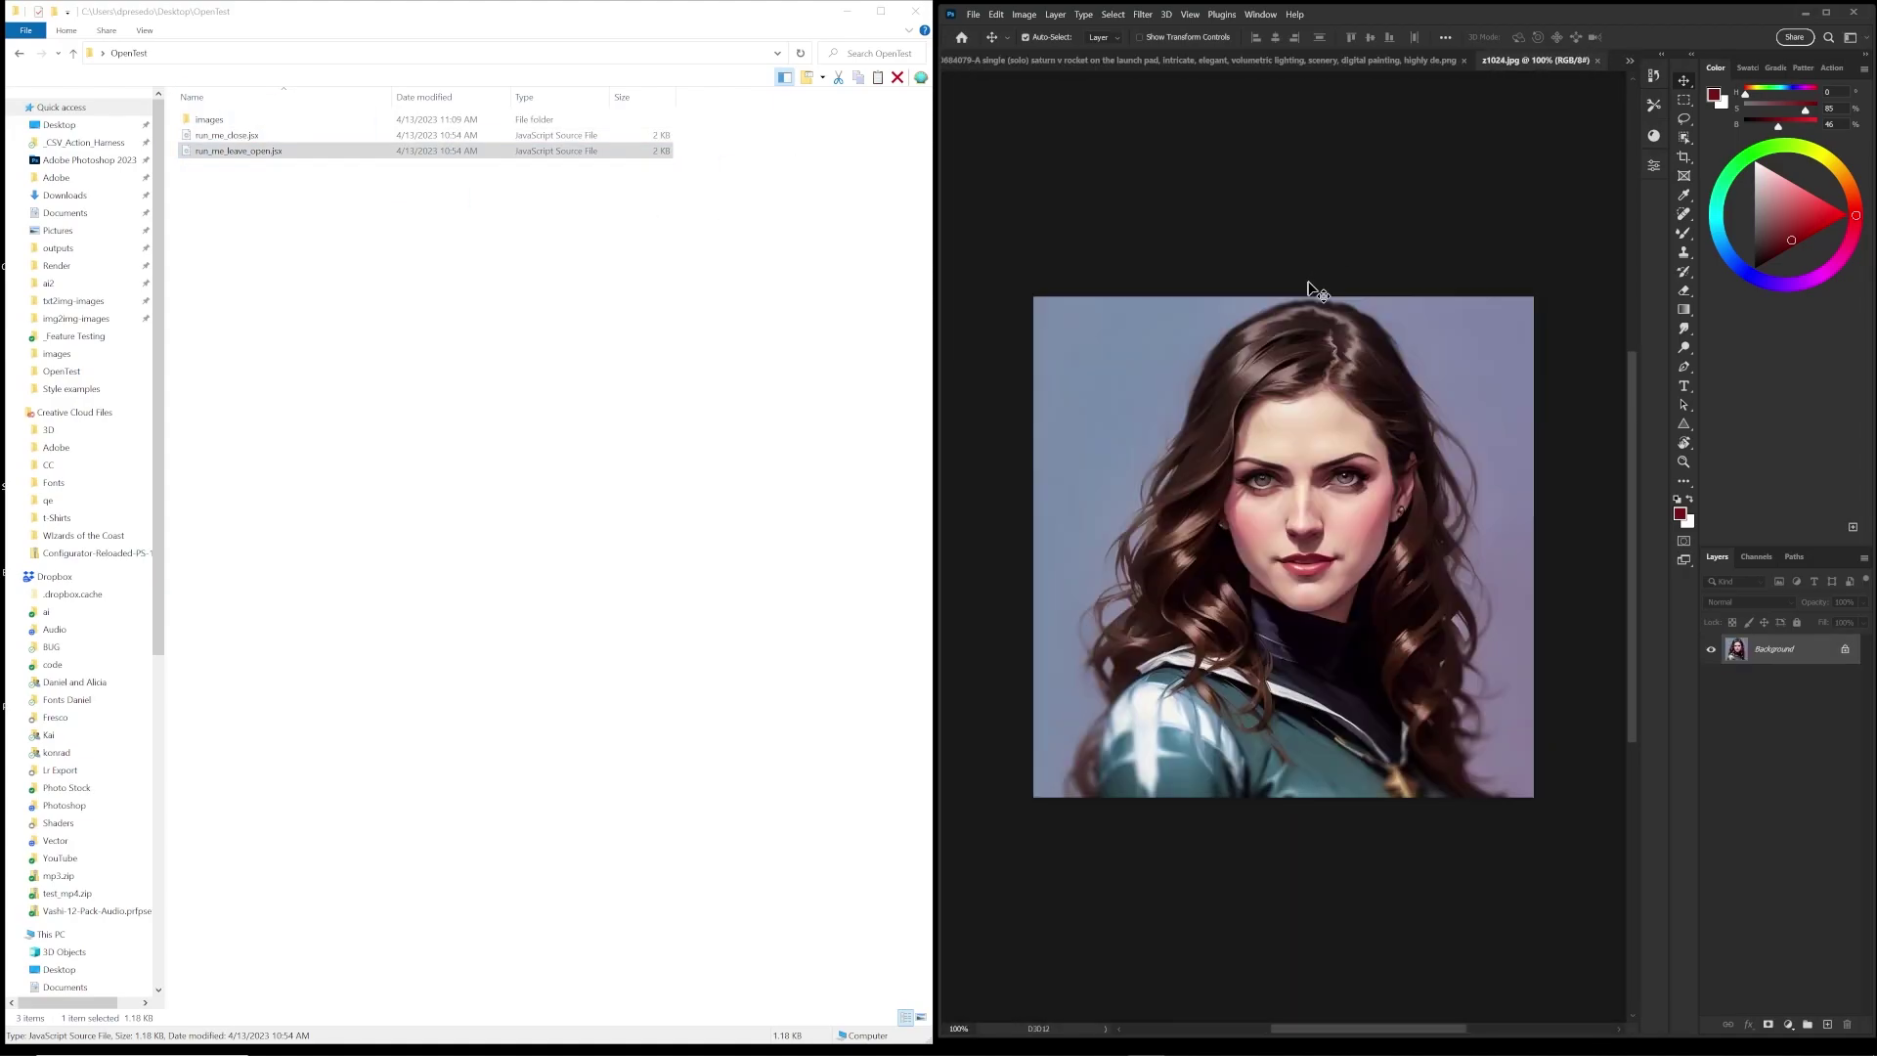
click(1270, 59)
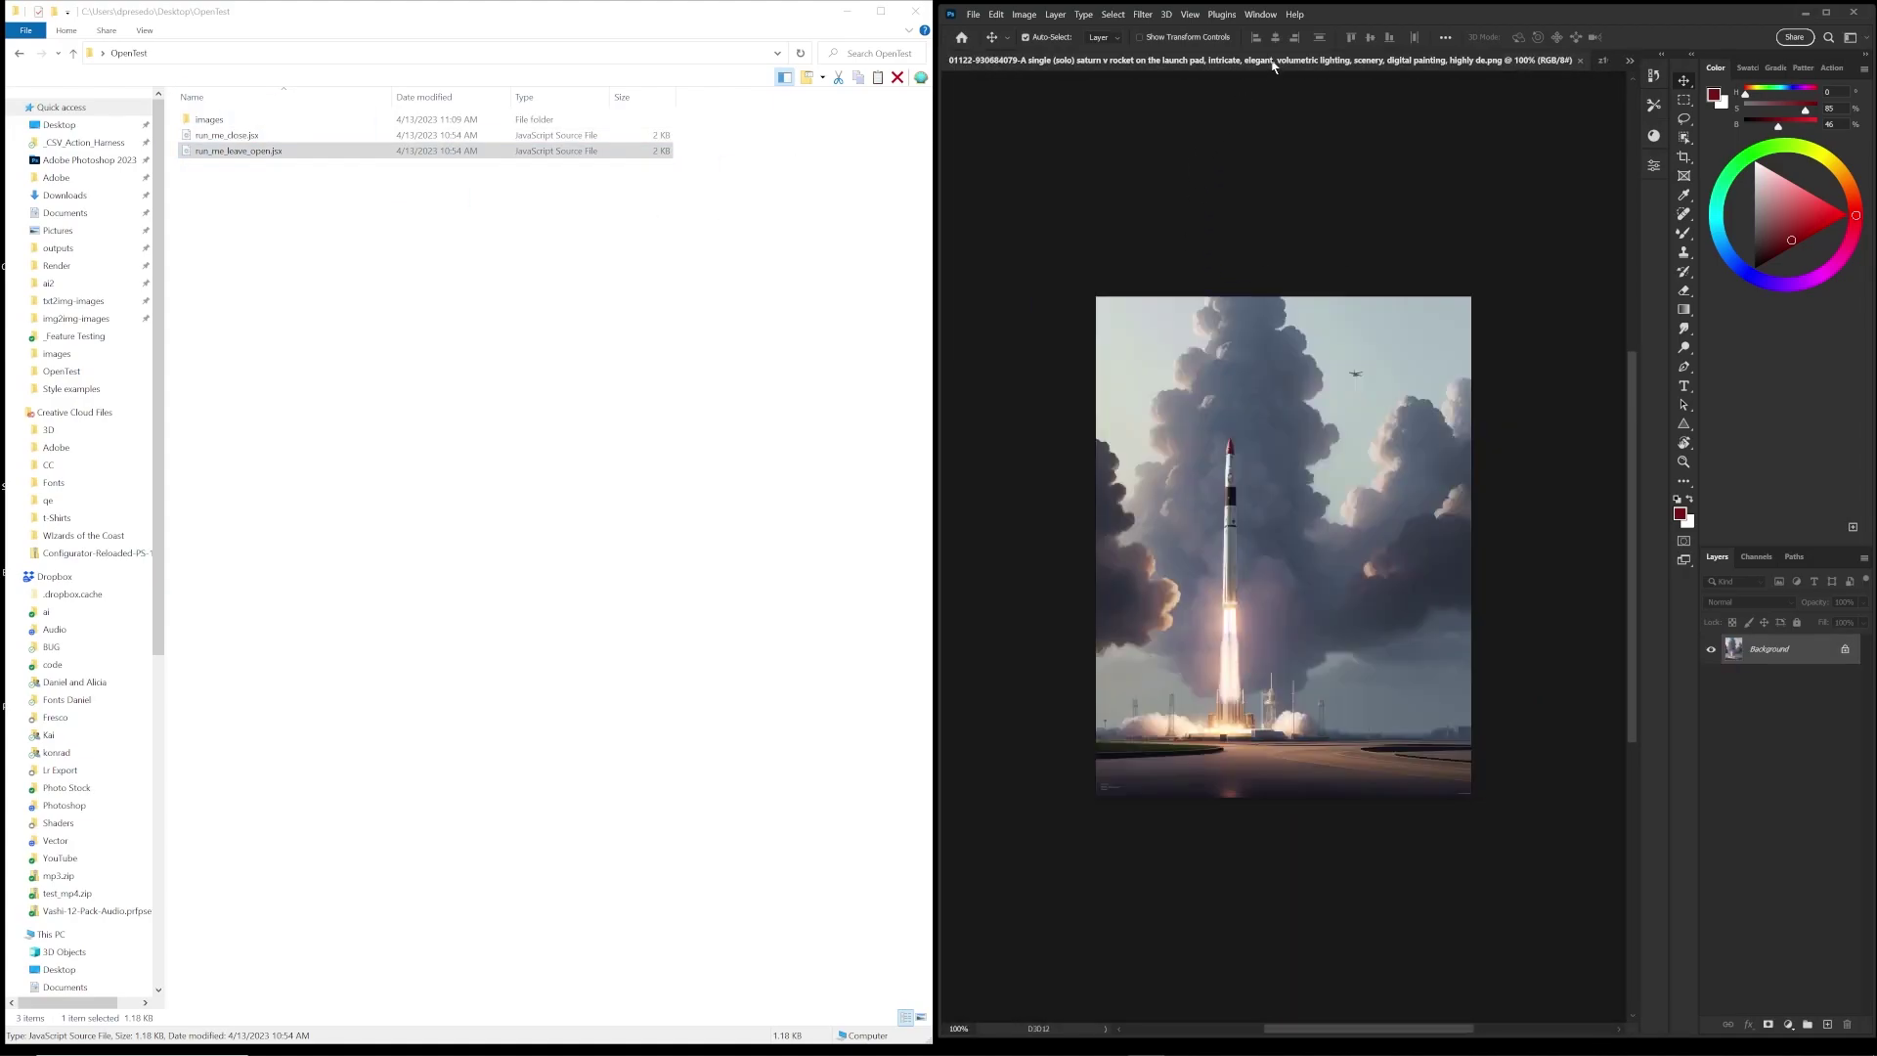